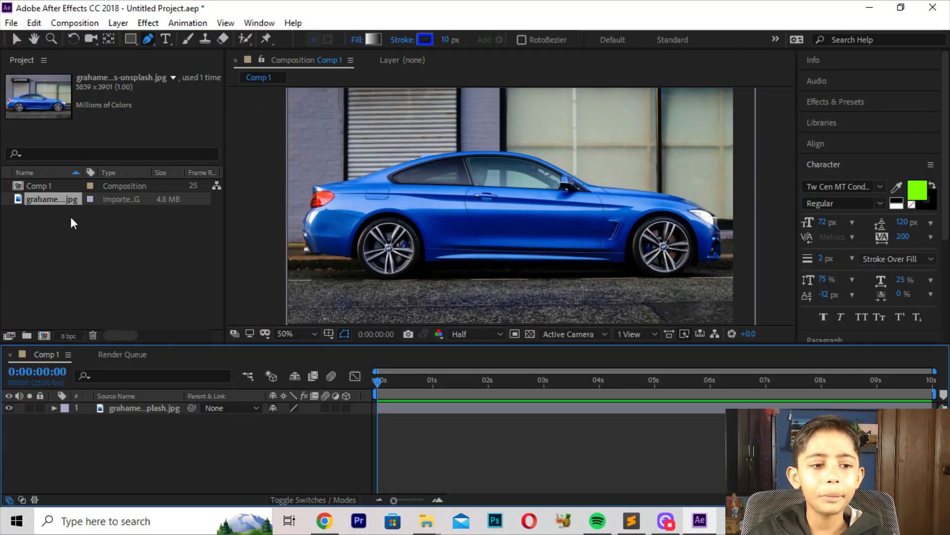
# Outline the car with five freeform pen points around its rear, roof and front.
pyautogui.click(132, 39)
pyautogui.click(149, 40)
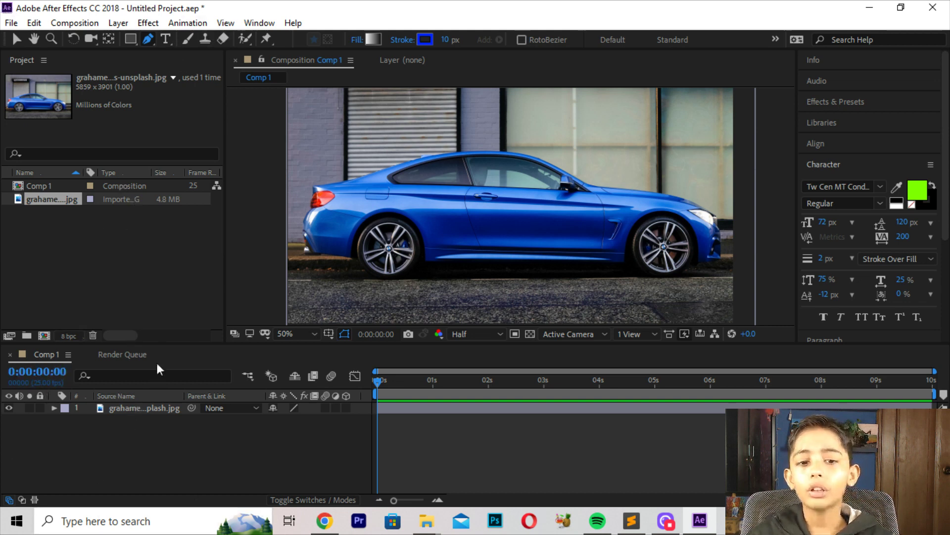
pyautogui.click(319, 168)
pyautogui.click(514, 139)
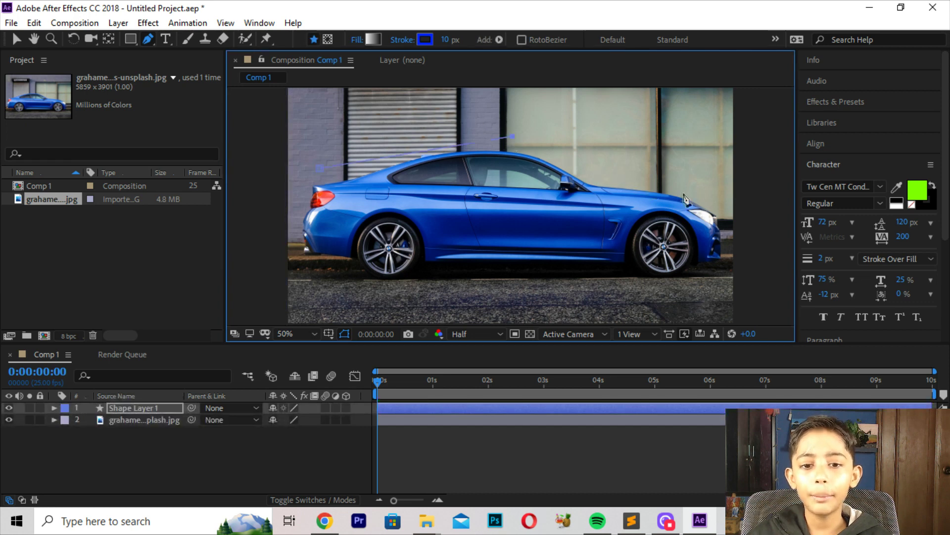
pyautogui.click(726, 208)
pyautogui.click(725, 298)
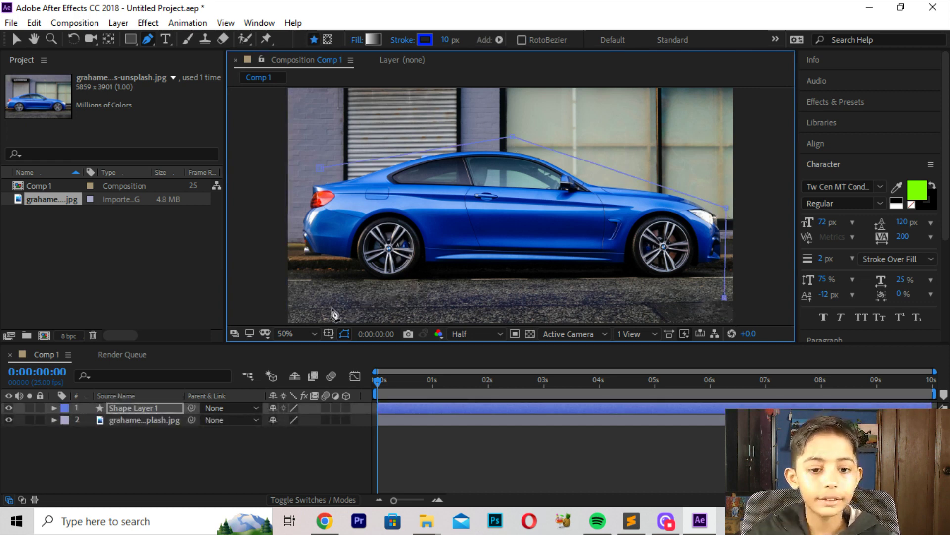
pyautogui.click(315, 277)
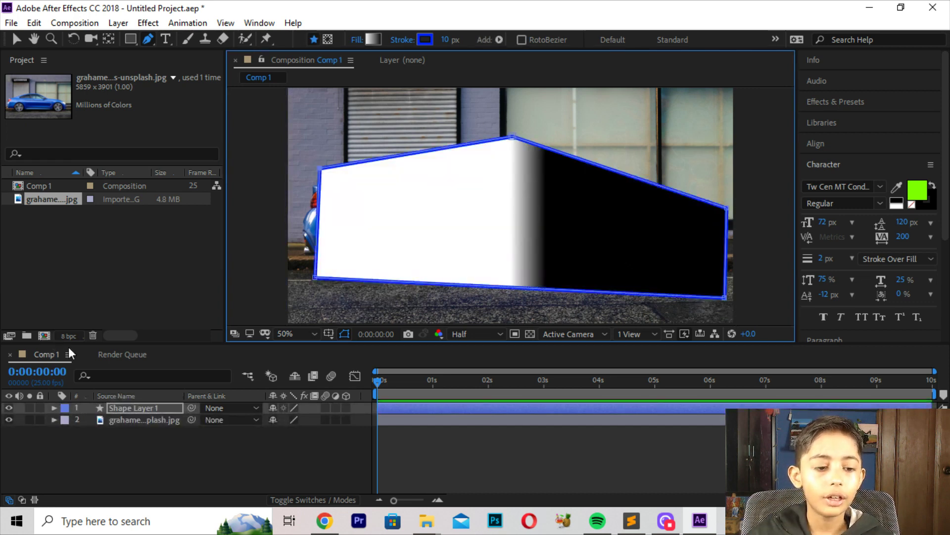
# Delete the stray Shape Layer 1 and select the car photo layer.
pyautogui.click(117, 396)
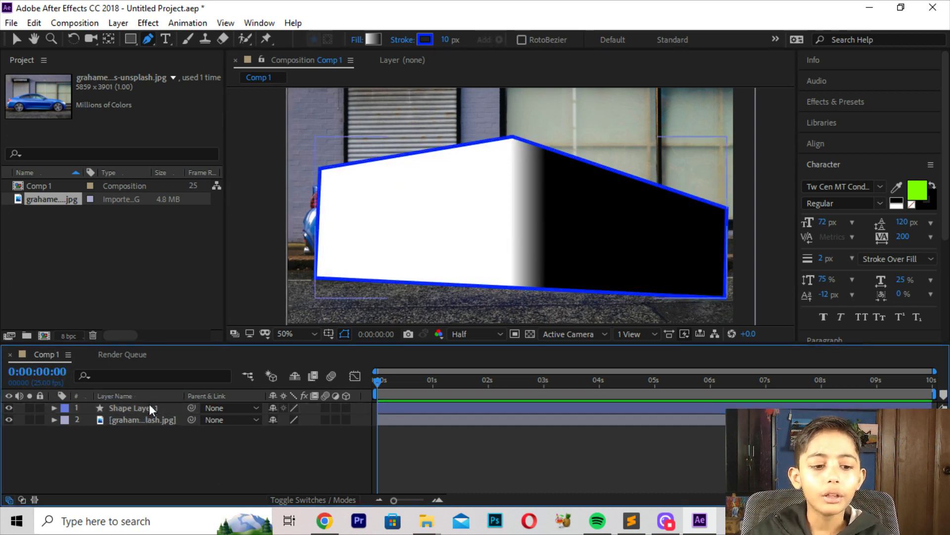
pyautogui.click(146, 407)
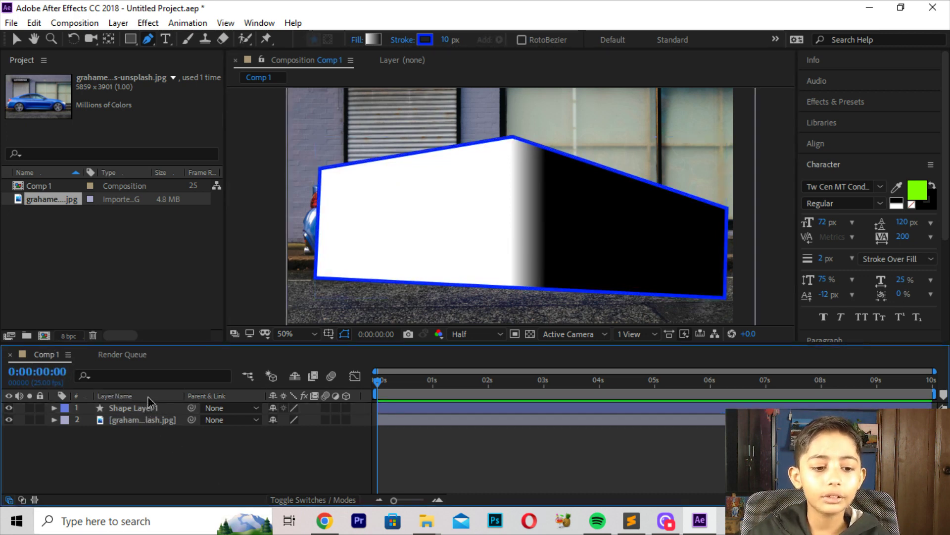
pyautogui.click(148, 396)
pyautogui.click(143, 407)
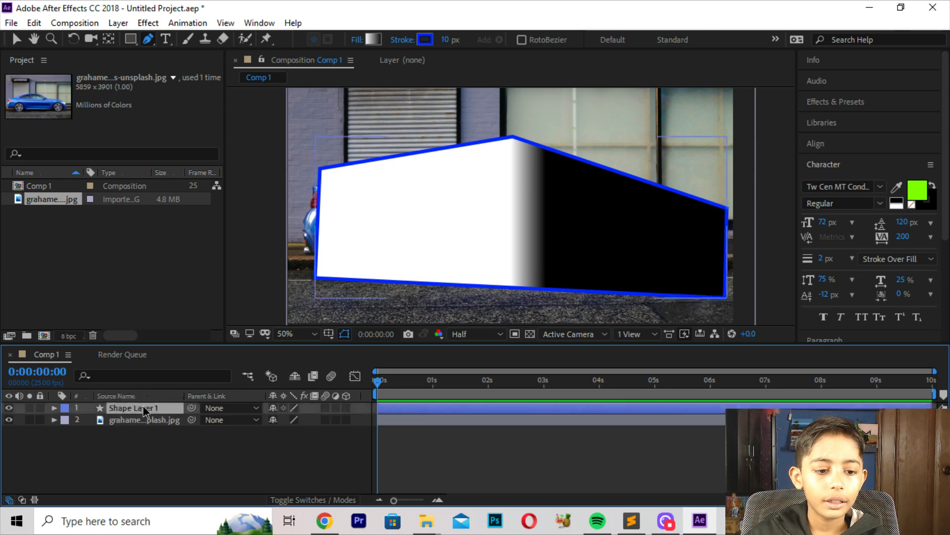
pyautogui.press('Delete')
pyautogui.click(143, 408)
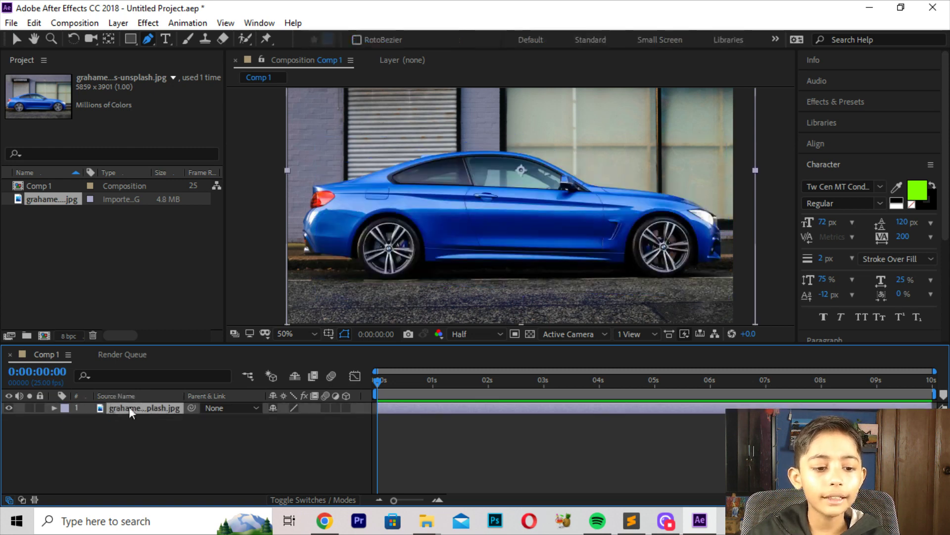
# Trace a closed mask around the car along bumpers, wheels and roofline on the photo layer.
pyautogui.click(319, 152)
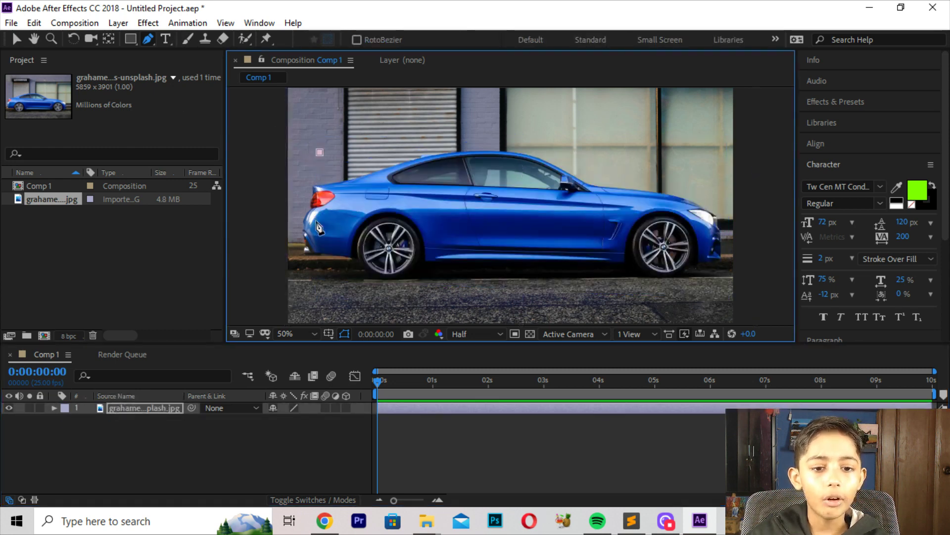
pyautogui.click(296, 258)
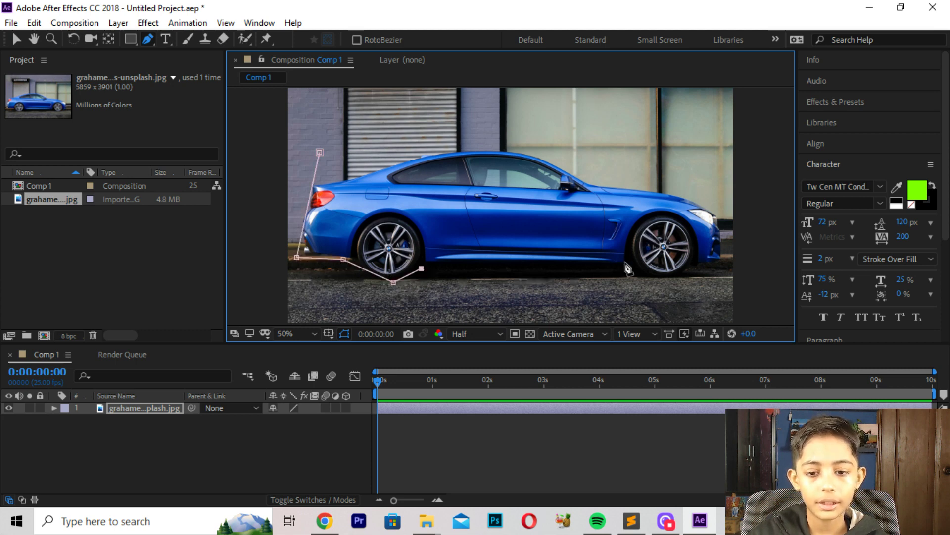
pyautogui.click(626, 265)
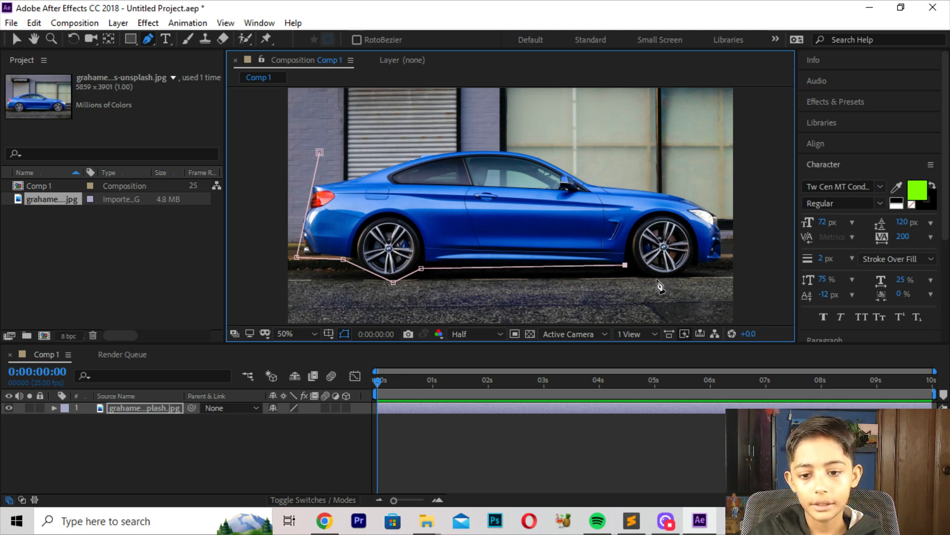
pyautogui.click(704, 267)
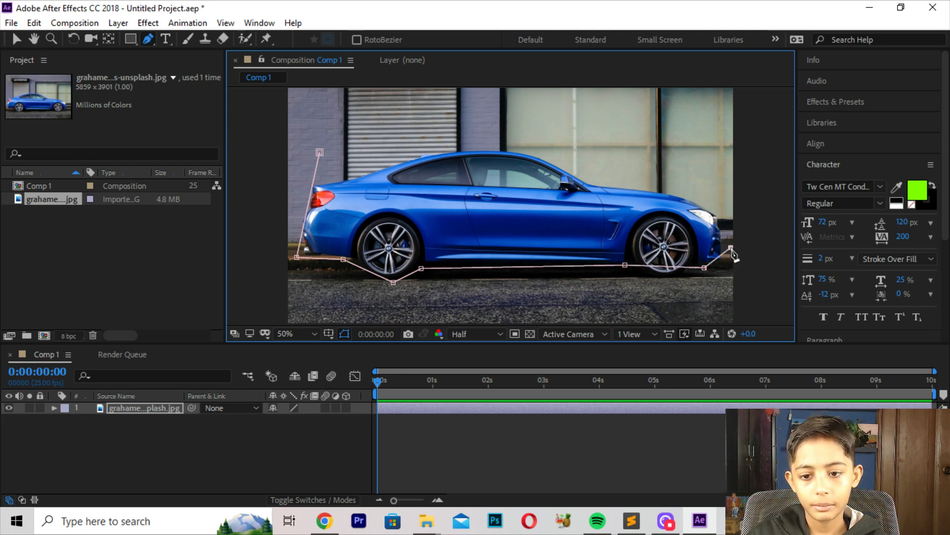
pyautogui.click(667, 164)
pyautogui.click(580, 135)
pyautogui.click(457, 130)
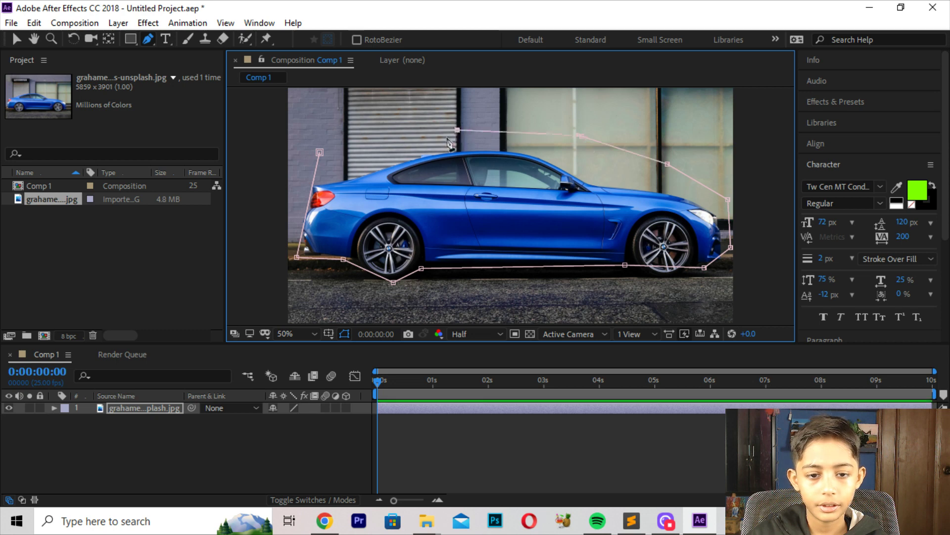
pyautogui.click(320, 153)
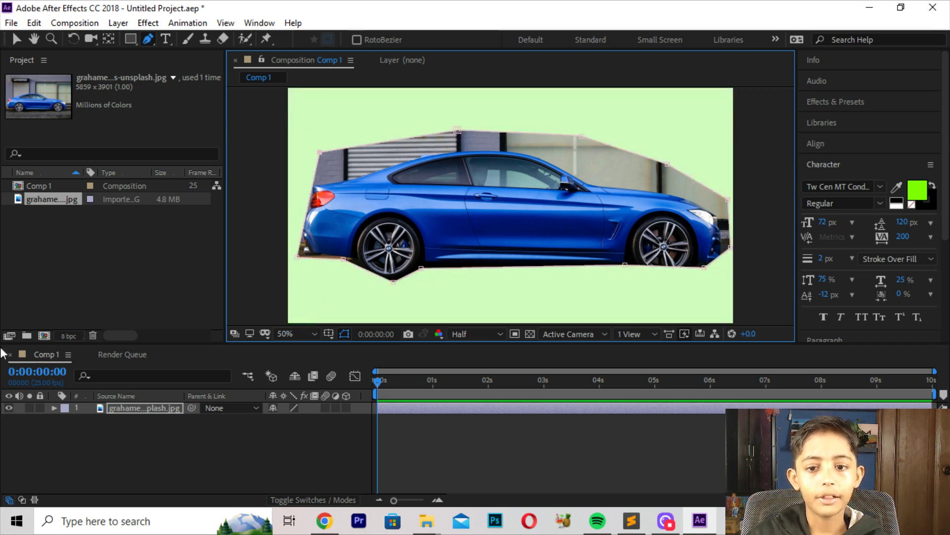
# Pull out curved path points across the car, then deselect the path and reselect the car photo.
pyautogui.click(243, 447)
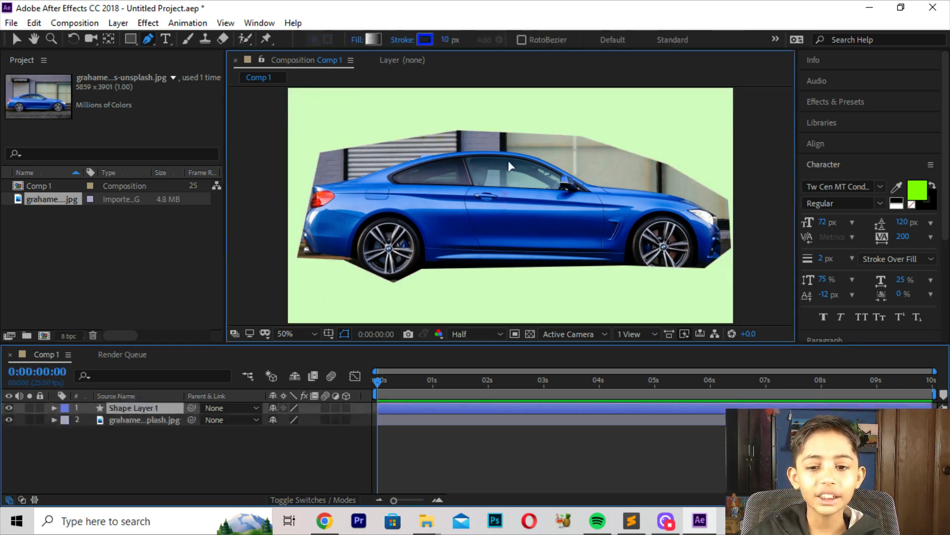
pyautogui.moveTo(505, 208); pyautogui.dragTo(493, 89)
pyautogui.moveTo(526, 188); pyautogui.dragTo(490, 257)
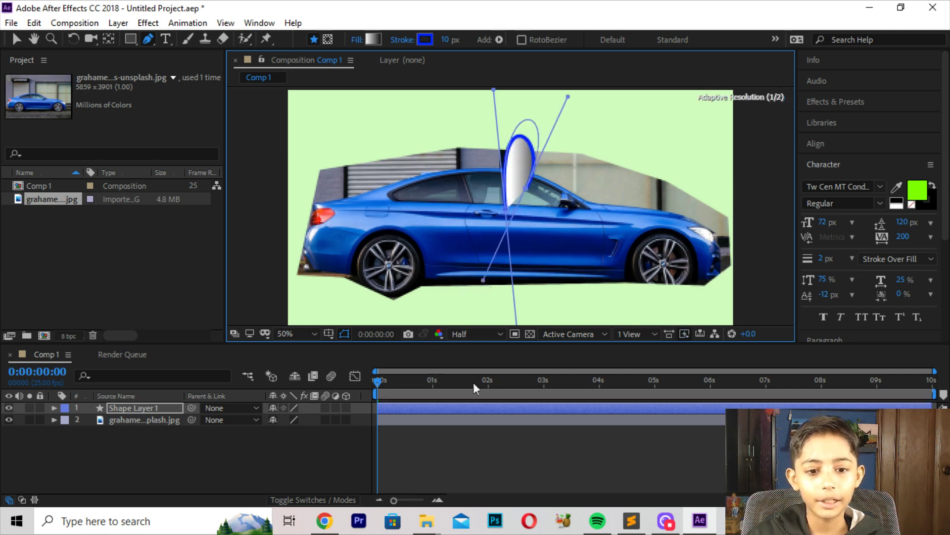
pyautogui.click(513, 444)
pyautogui.click(120, 429)
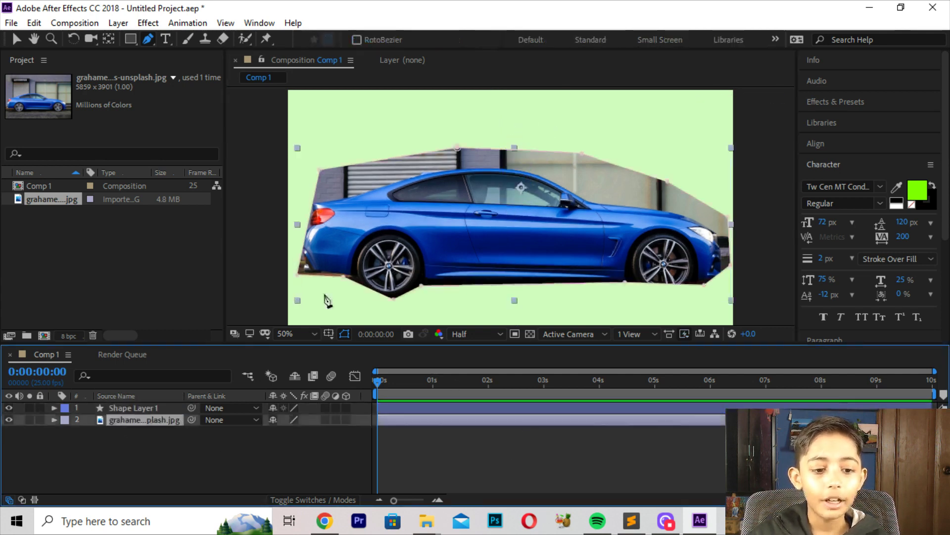
# Move the masked car up and right, then undo the move, shape layer and mask points.
pyautogui.click(17, 39)
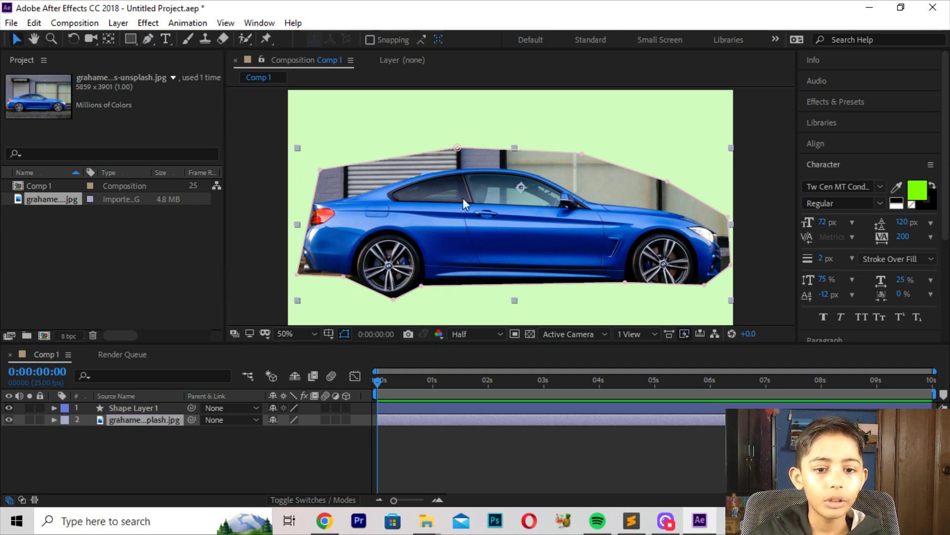
pyautogui.moveTo(463, 203)
pyautogui.mouseDown()
pyautogui.moveTo(462, 235)
pyautogui.moveTo(523, 213)
pyautogui.mouseUp()
pyautogui.hotkey('ctrl', 'z')
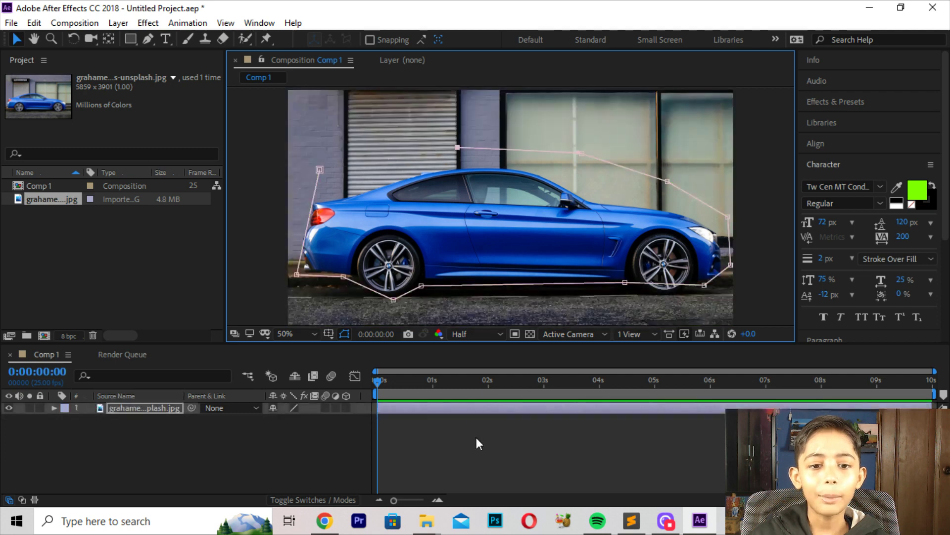
pyautogui.click(449, 424)
pyautogui.hotkey('ctrl', 'z')
pyautogui.hotkey('ctrl', 'z')
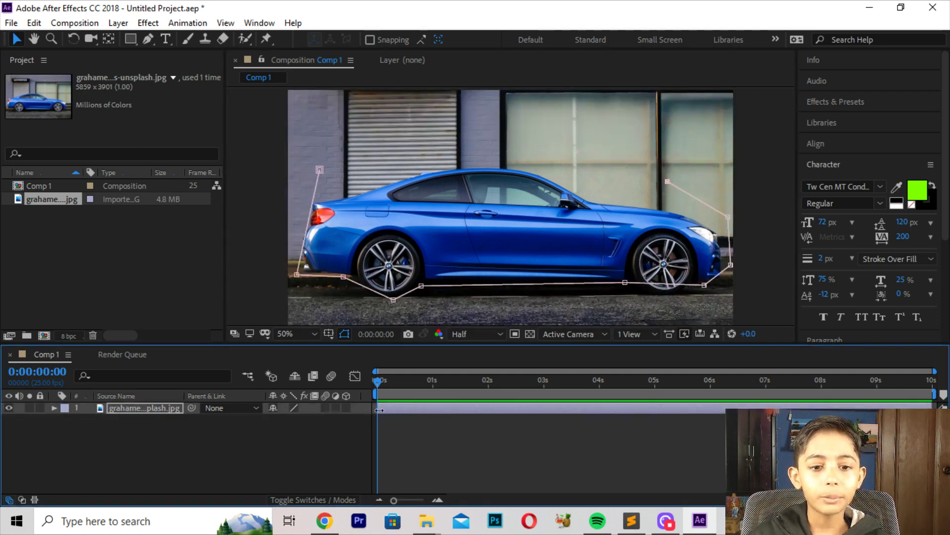
pyautogui.hotkey('ctrl', 'z')
pyautogui.hotkey('ctrl', 'z')
pyautogui.hotkey('ctrl', 'z')
pyautogui.hotkey('ctrl', 'z')
pyautogui.hotkey('ctrl', 'z')
pyautogui.hotkey('ctrl', 'z')
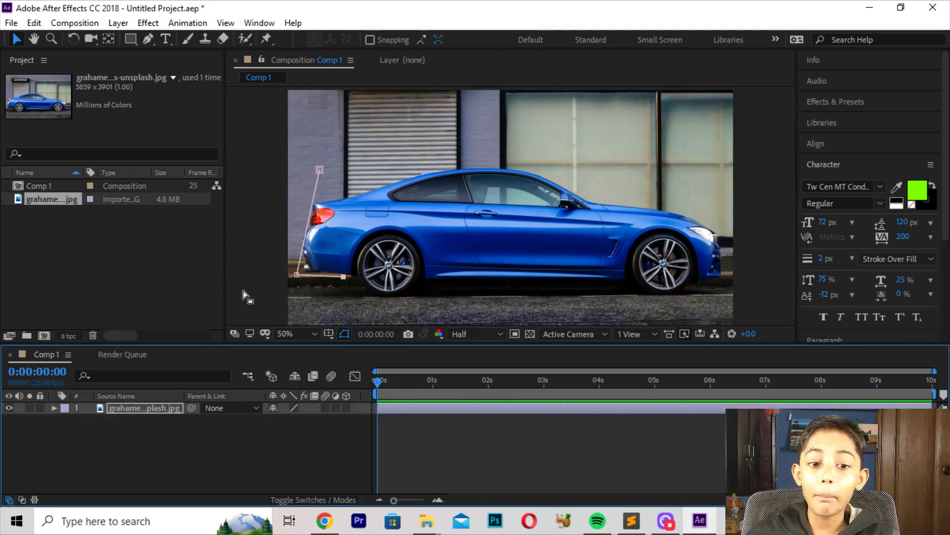
pyautogui.hotkey('ctrl', 'z')
pyautogui.hotkey('ctrl', 'z')
pyautogui.hotkey('ctrl', 'z')
pyautogui.hotkey('ctrl', 'z')
pyautogui.click(448, 433)
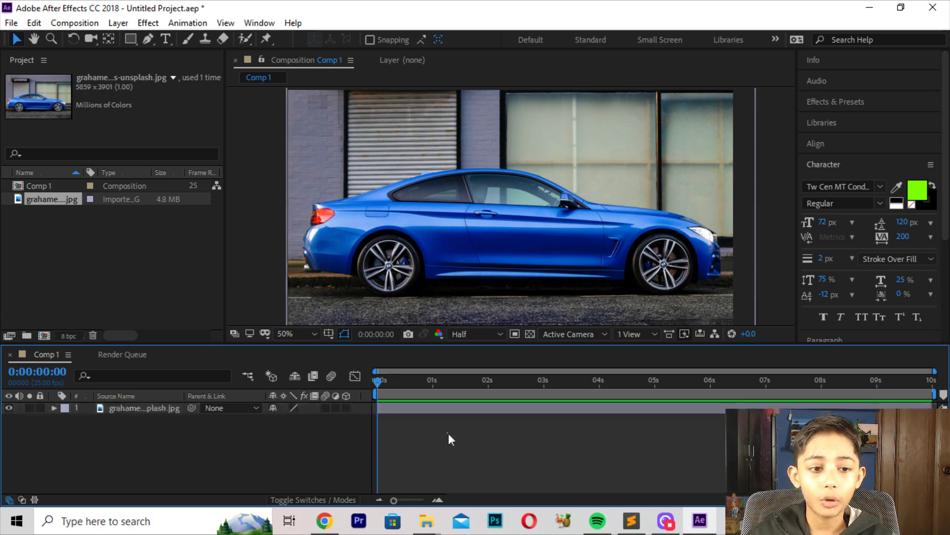
pyautogui.click(130, 39)
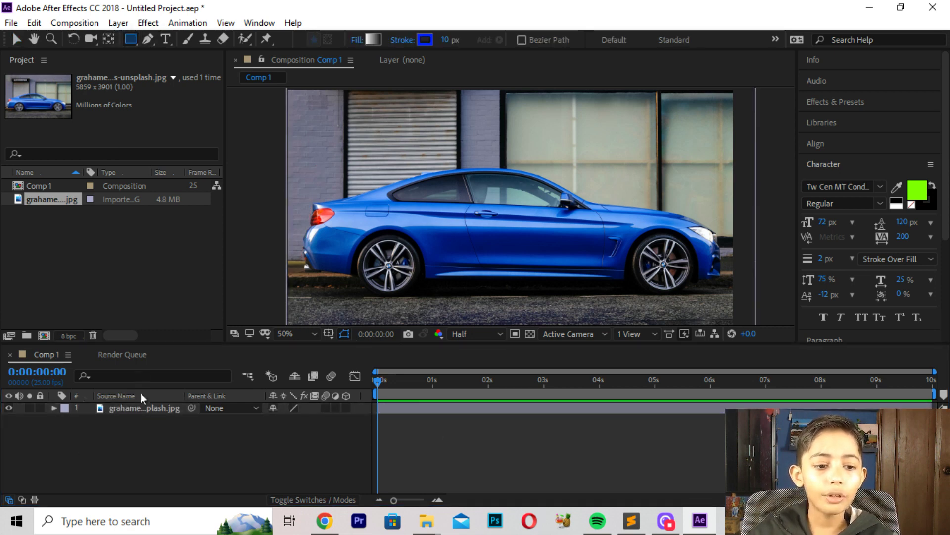
# Draw and stretch a rectangle mask around the car, then delete it and a narrow strip mask.
pyautogui.click(142, 408)
pyautogui.moveTo(299, 143)
pyautogui.mouseDown()
pyautogui.moveTo(643, 268)
pyautogui.moveTo(719, 308)
pyautogui.mouseUp()
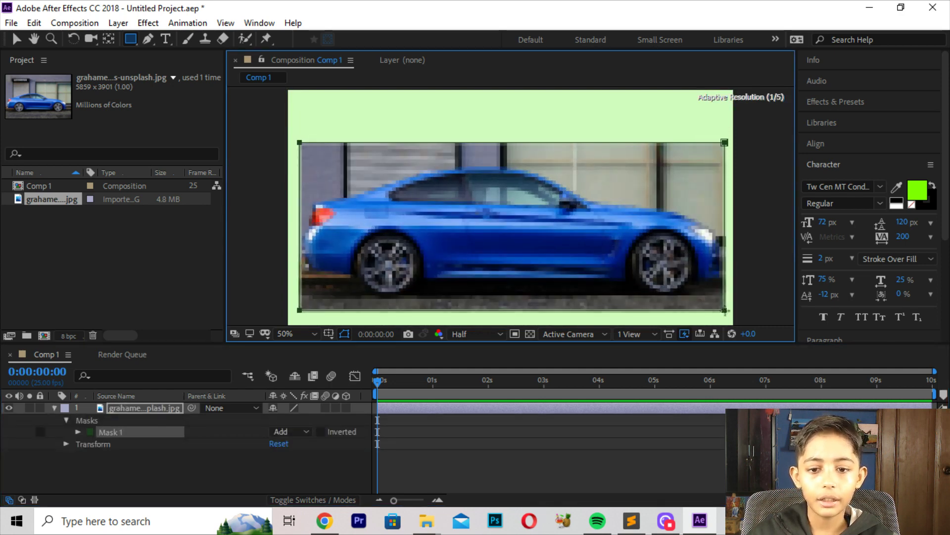
pyautogui.moveTo(719, 308); pyautogui.dragTo(726, 310)
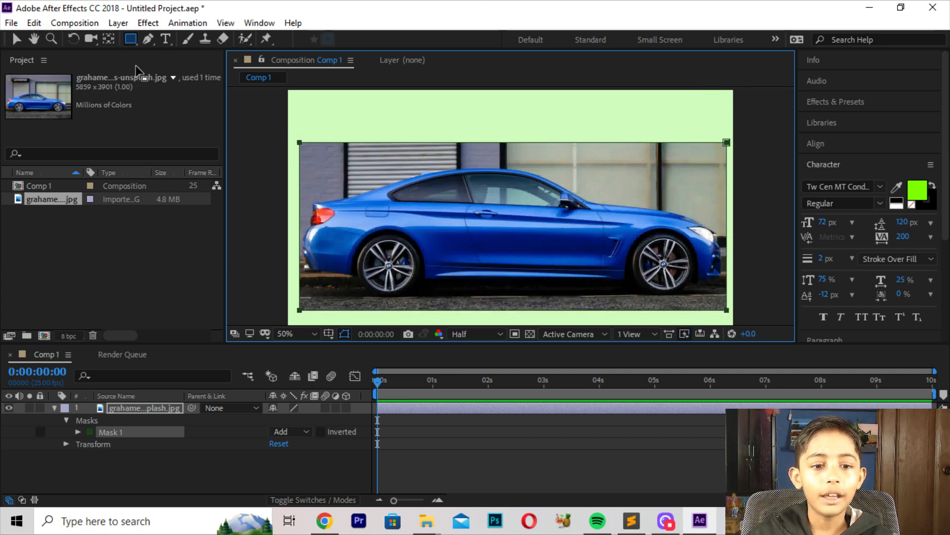
pyautogui.press('Delete')
pyautogui.moveTo(500, 158); pyautogui.dragTo(473, 325)
pyautogui.press('Delete')
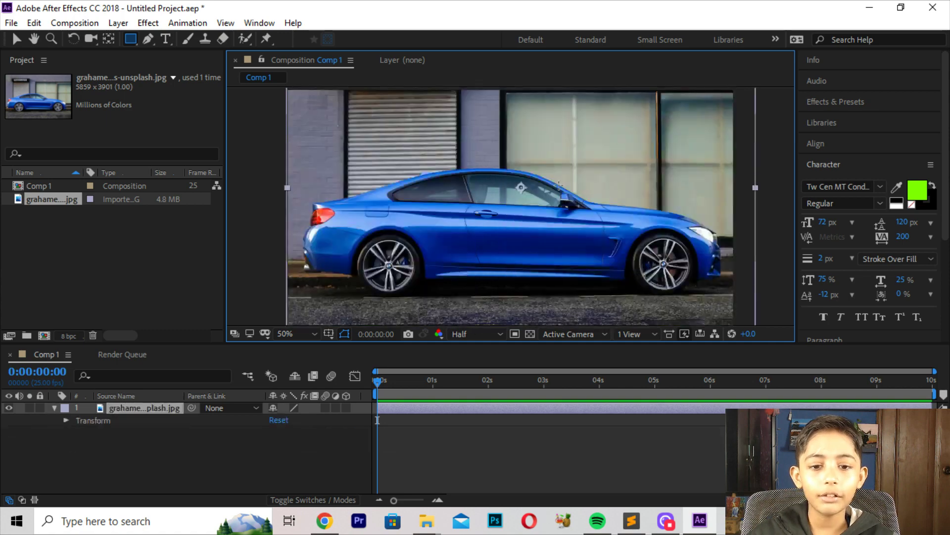
# Try rectangle masks over the car's middle, rear wheel and whole photo, deleting each one.
pyautogui.moveTo(558, 134); pyautogui.dragTo(392, 292)
pyautogui.moveTo(539, 159); pyautogui.dragTo(361, 307)
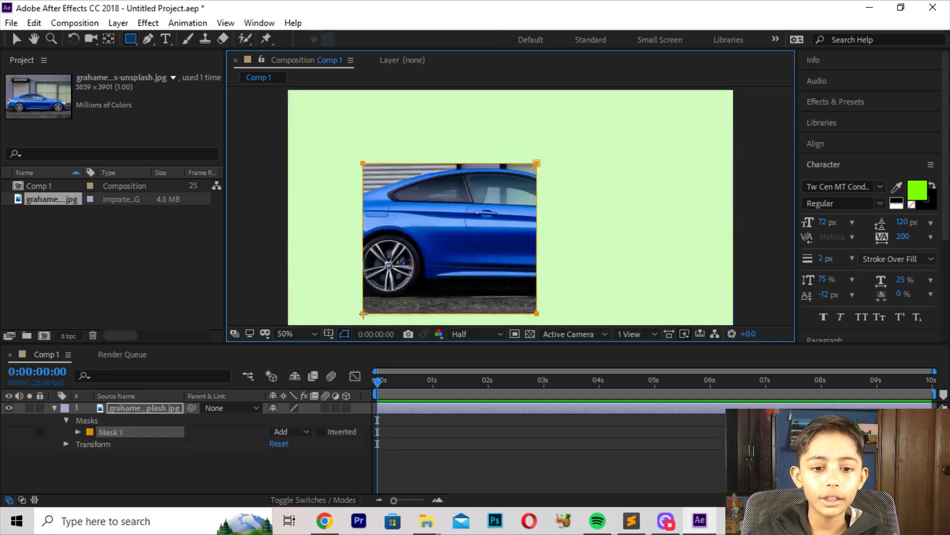
pyautogui.press('Delete')
pyautogui.moveTo(626, 232); pyautogui.dragTo(736, 316)
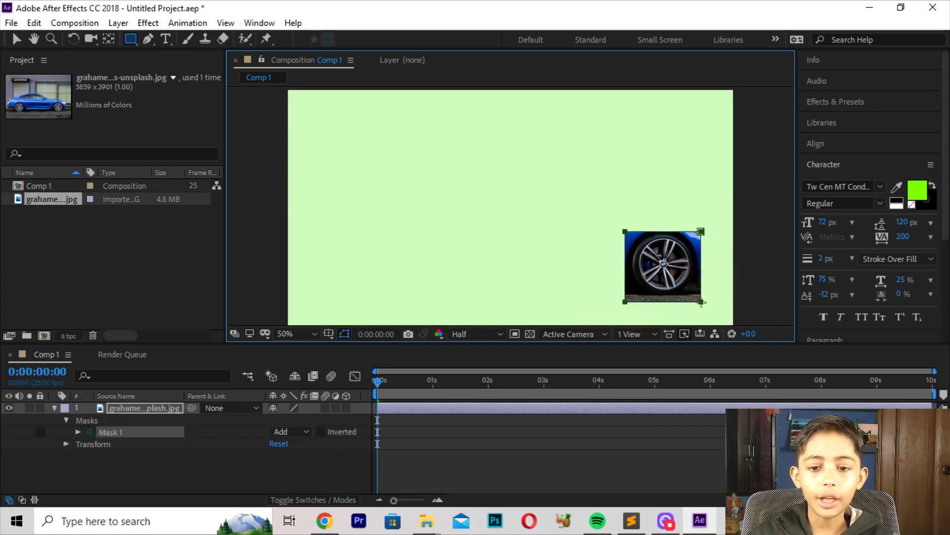
pyautogui.press('Delete')
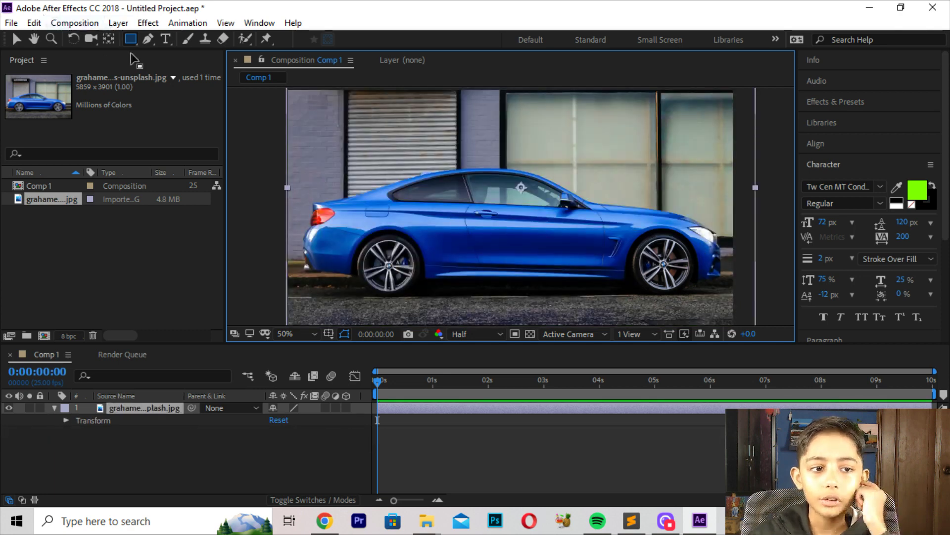
pyautogui.click(131, 38)
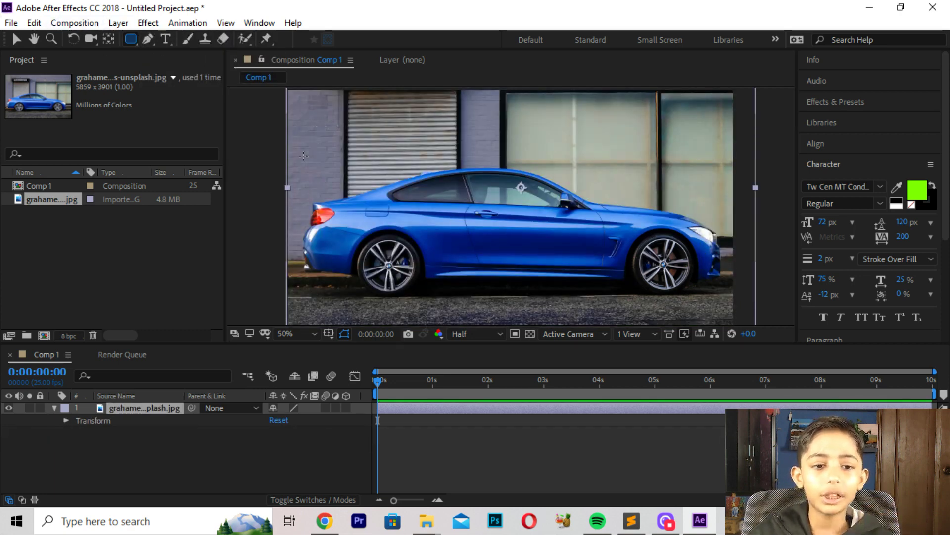
pyautogui.moveTo(305, 156)
pyautogui.mouseDown()
pyautogui.moveTo(638, 320)
pyautogui.moveTo(734, 305)
pyautogui.mouseUp()
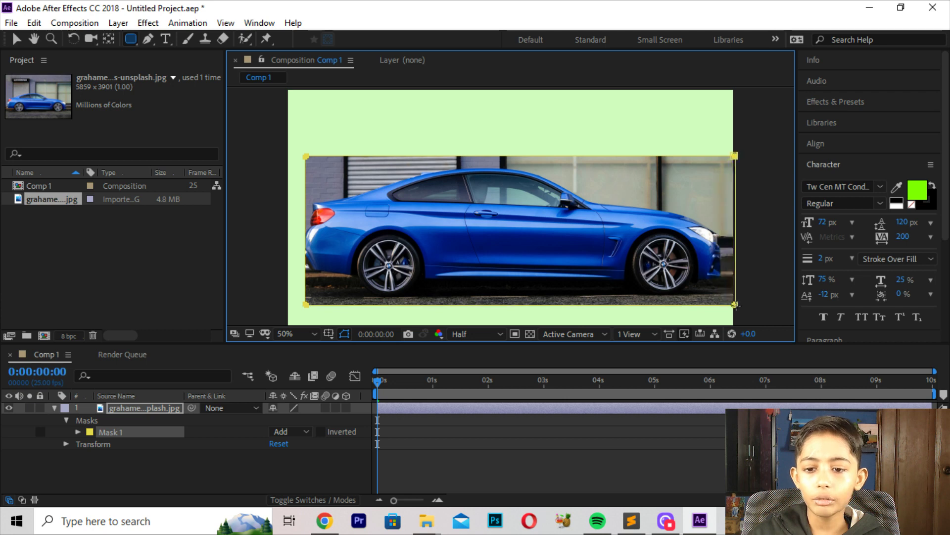
pyautogui.press('Delete')
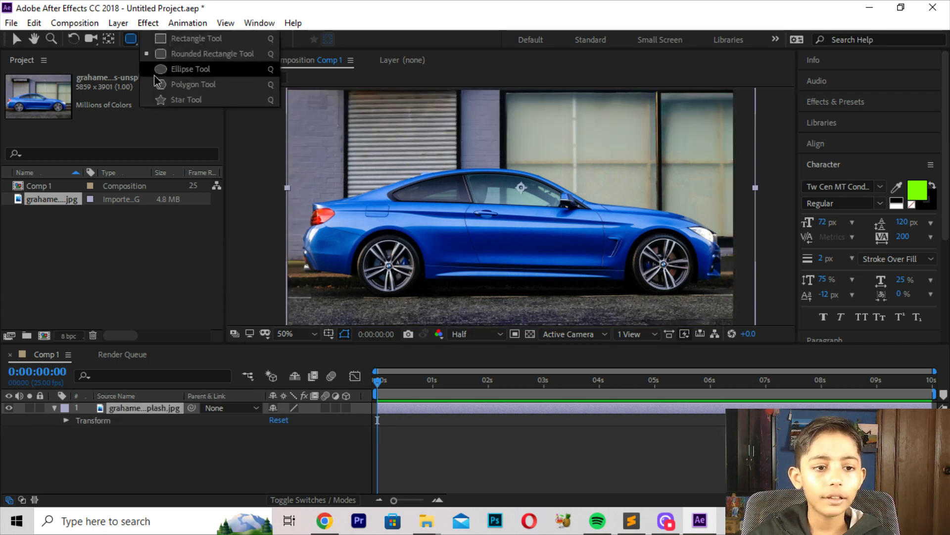
pyautogui.moveTo(130, 38); pyautogui.dragTo(188, 66)
pyautogui.moveTo(316, 121); pyautogui.dragTo(736, 385)
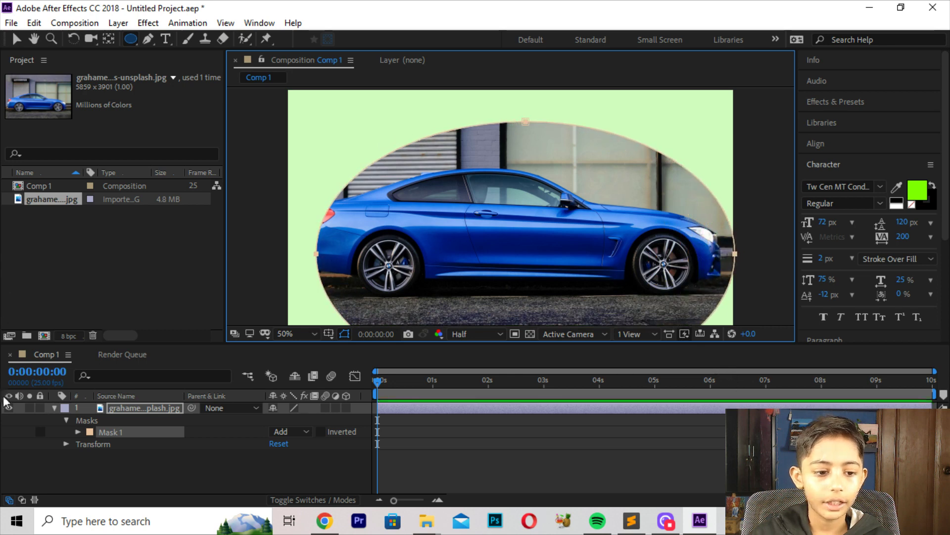
pyautogui.click(57, 434)
pyautogui.click(502, 165)
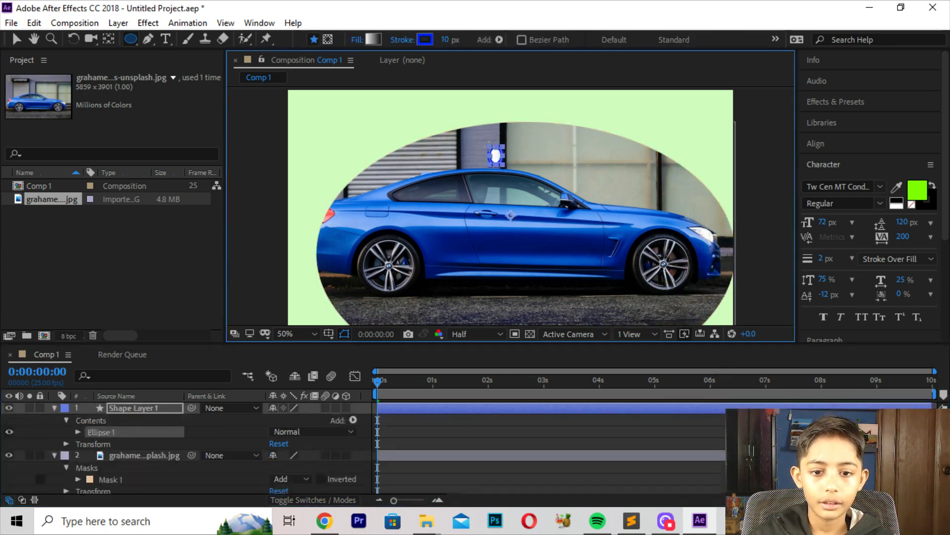
pyautogui.hotkey('ctrl', 'z')
pyautogui.hotkey('ctrl', 'z')
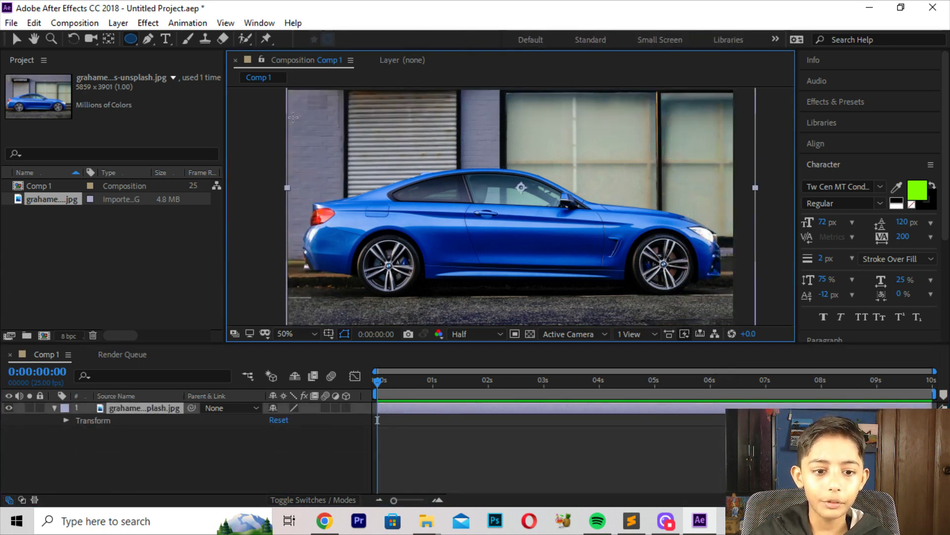
pyautogui.moveTo(292, 95); pyautogui.dragTo(745, 353)
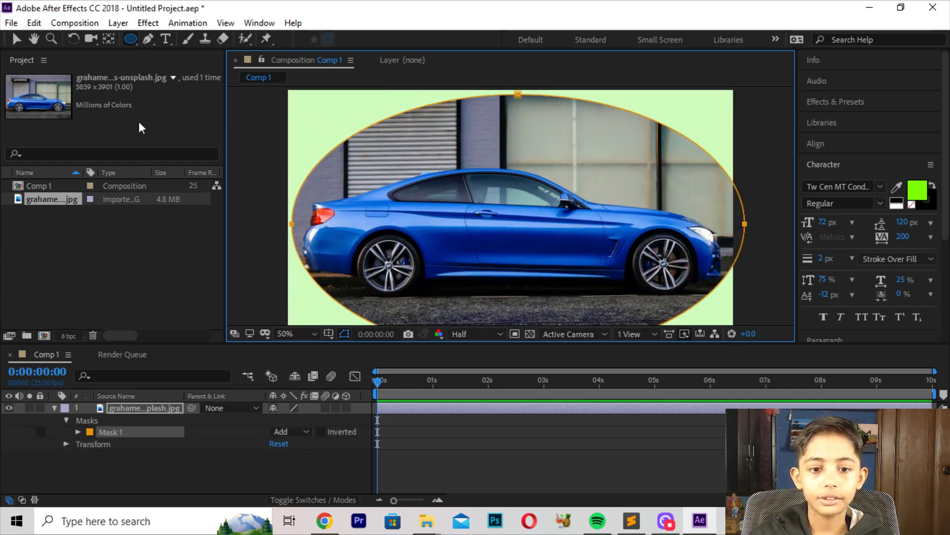
pyautogui.hotkey('ctrl', 'z')
pyautogui.click(130, 39)
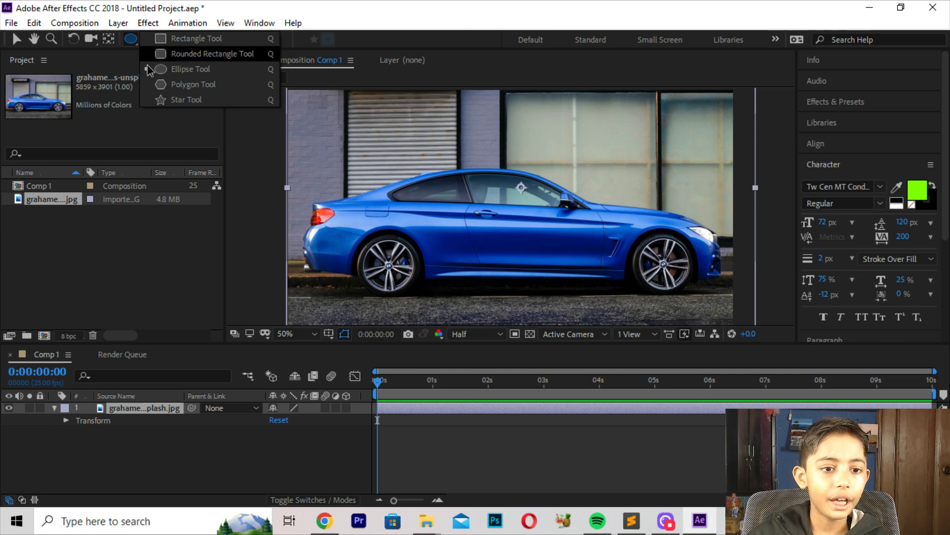
# Draw a polygon mask on the car photo, add then remove two sides, and enlarge it into a diagonal wedge.
pyautogui.click(171, 85)
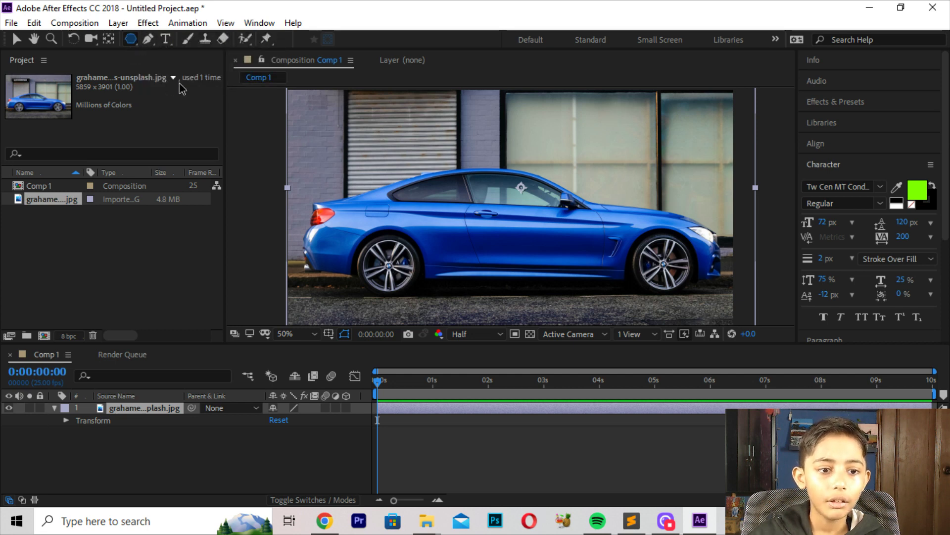
pyautogui.moveTo(138, 46); pyautogui.dragTo(170, 85)
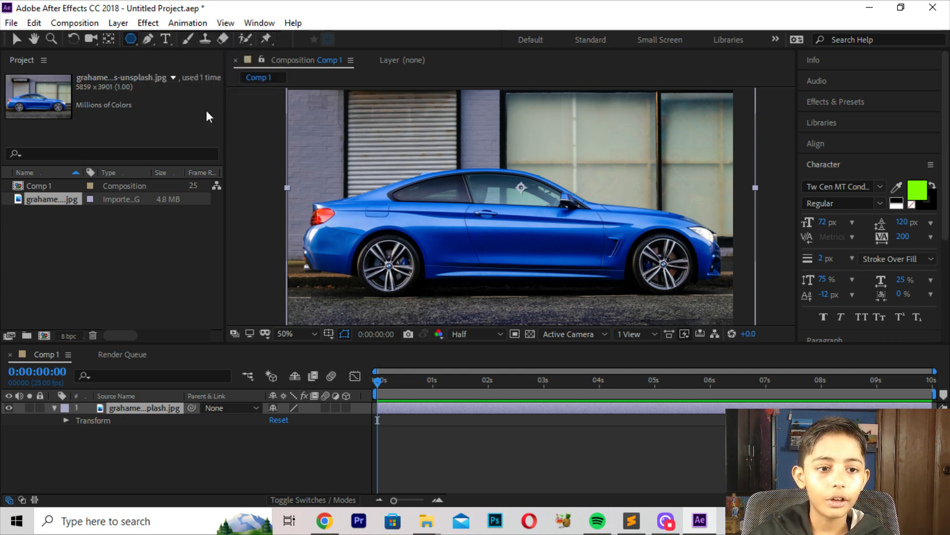
pyautogui.moveTo(320, 159)
pyautogui.mouseDown()
pyautogui.moveTo(680, 356)
pyautogui.moveTo(404, 278)
pyautogui.moveTo(319, 180)
pyautogui.mouseUp()
pyautogui.press('Up')
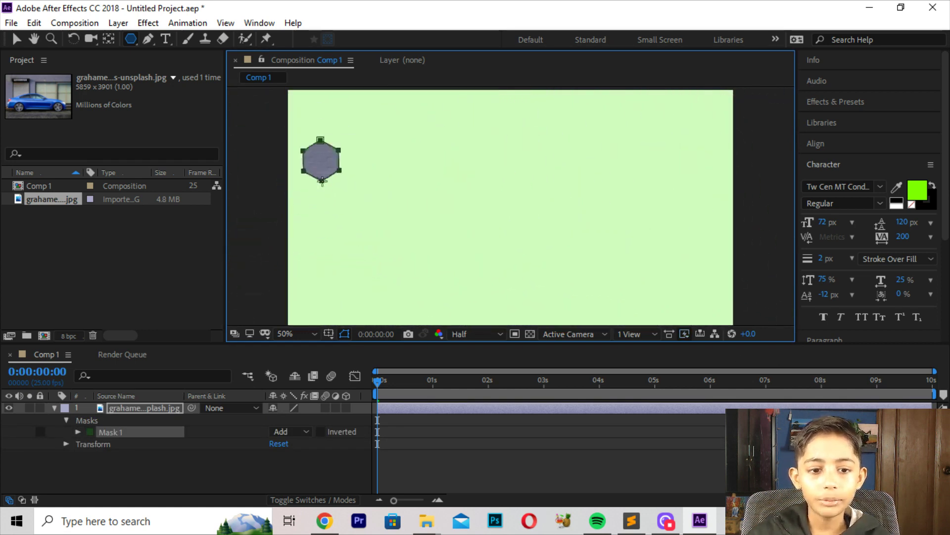
pyautogui.press('Up')
pyautogui.press('Up')
pyautogui.press('Up')
pyautogui.press('Up')
pyautogui.press('Up')
pyautogui.press('Up')
pyautogui.press('Up')
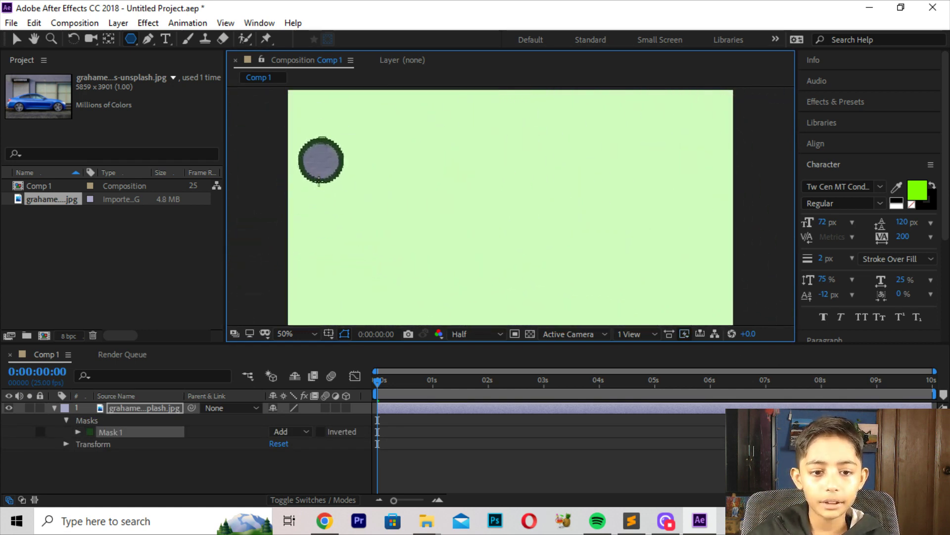
pyautogui.moveTo(319, 179)
pyautogui.mouseDown()
pyautogui.moveTo(564, 375)
pyautogui.moveTo(689, 446)
pyautogui.moveTo(596, 353)
pyautogui.mouseUp()
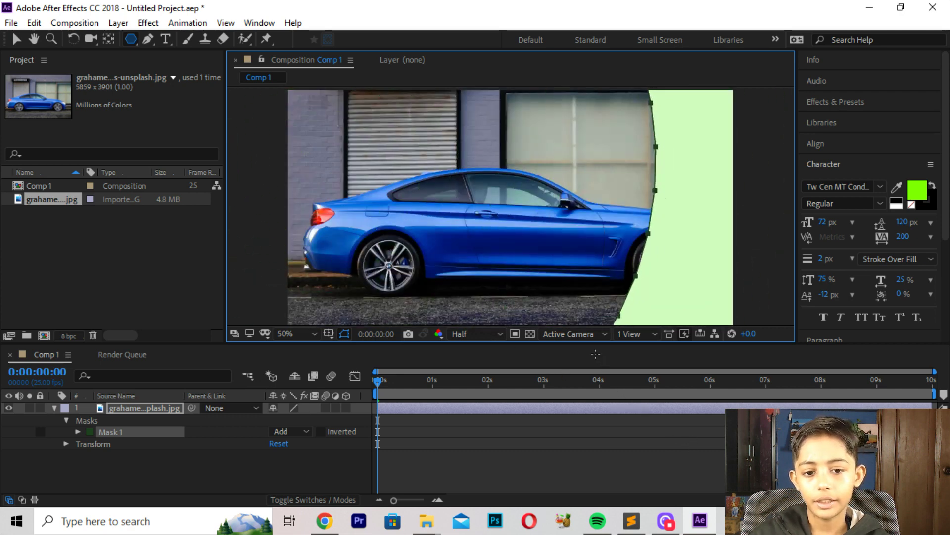
pyautogui.press('Down')
pyautogui.press('Down')
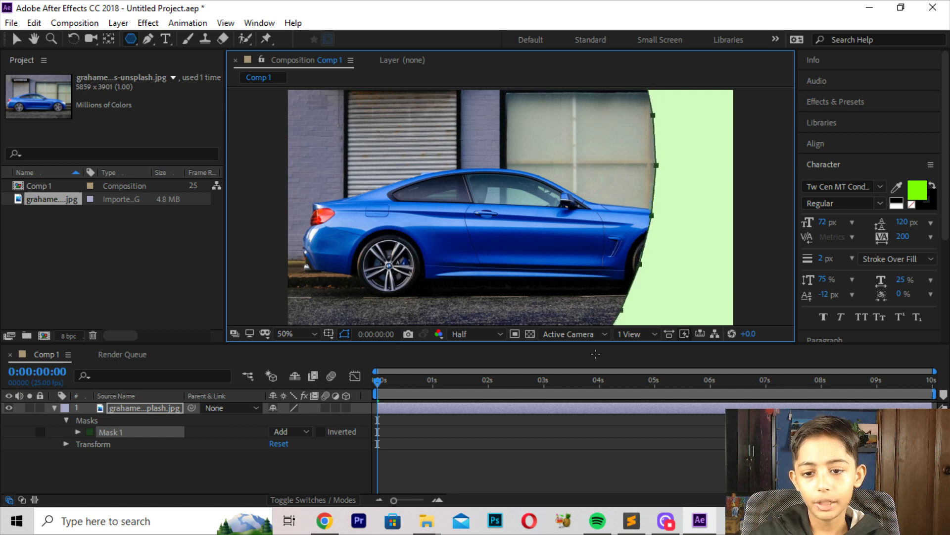
pyautogui.press('Down')
pyautogui.press('Down')
pyautogui.press('Down')
pyautogui.press('Down')
pyautogui.moveTo(596, 354); pyautogui.dragTo(681, 348)
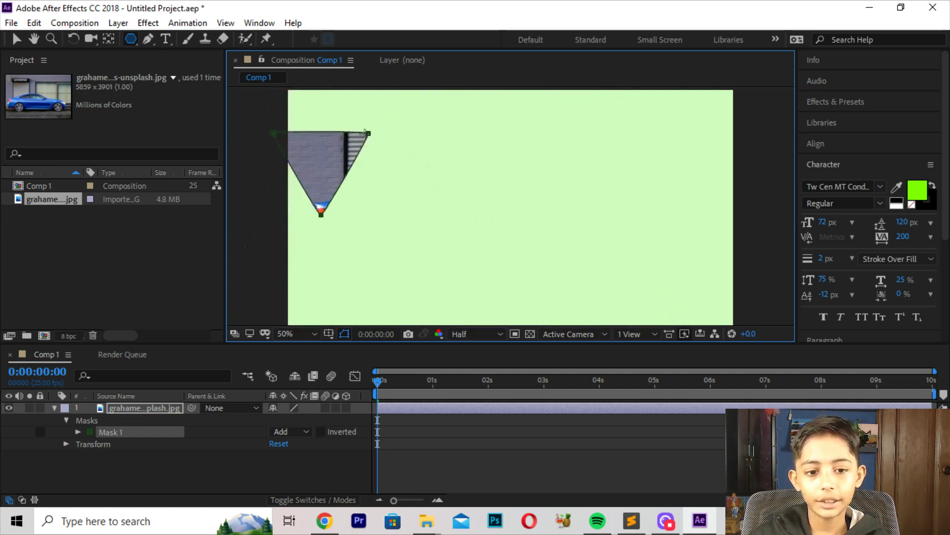
# Reshape Mask 1 into a wedge, add a second polygon mask, Mask 2, and select the Masks group.
pyautogui.moveTo(681, 348)
pyautogui.mouseDown()
pyautogui.moveTo(578, 172)
pyautogui.moveTo(721, 221)
pyautogui.moveTo(705, 233)
pyautogui.mouseUp()
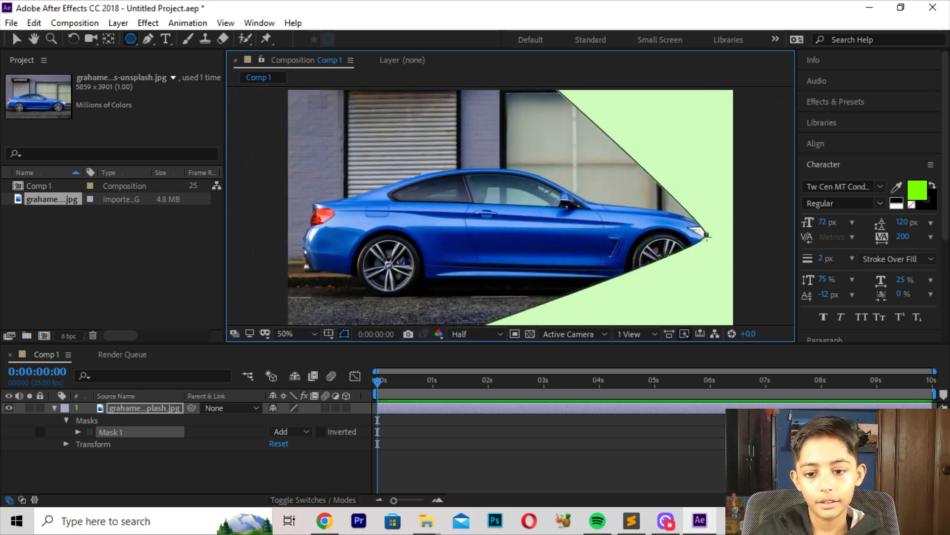
pyautogui.moveTo(705, 233); pyautogui.dragTo(547, 173)
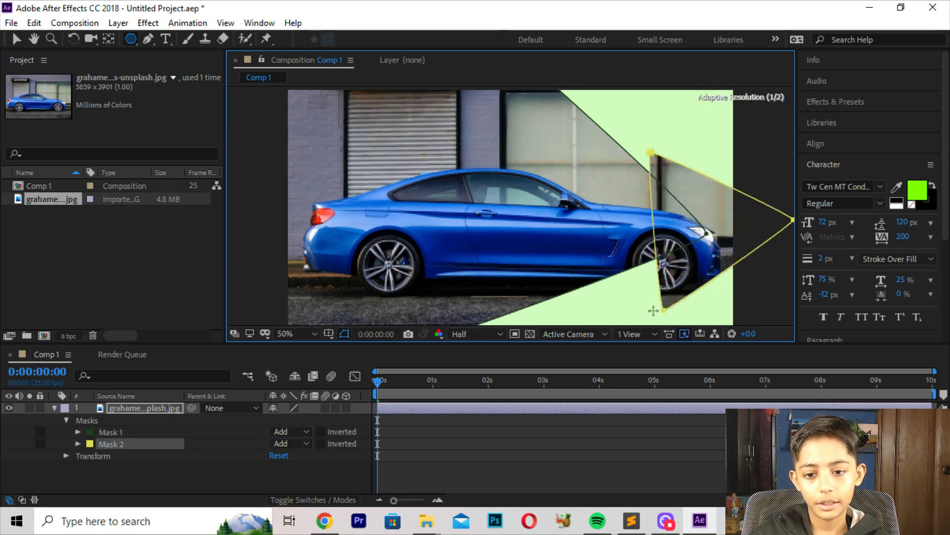
pyautogui.click(489, 455)
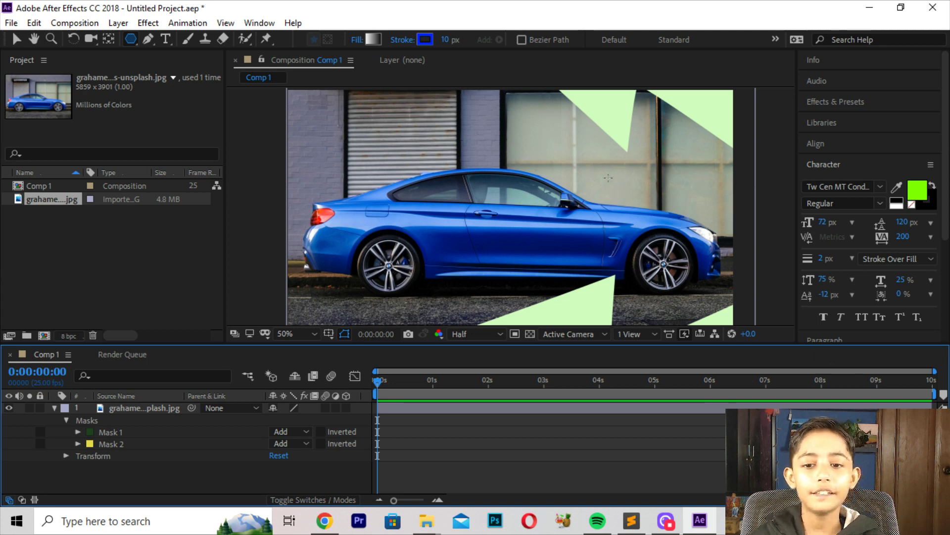
pyautogui.click(264, 97)
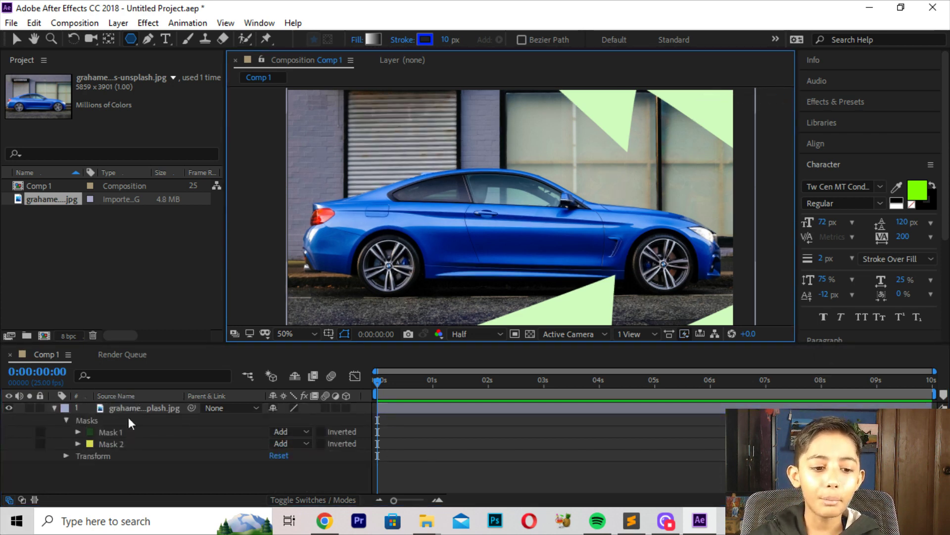
pyautogui.click(125, 417)
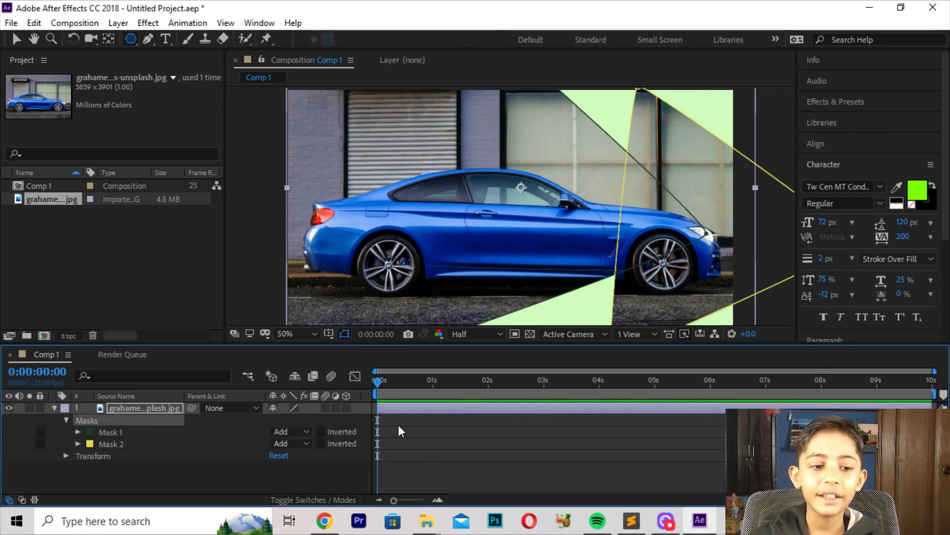
pyautogui.click(120, 443)
pyautogui.click(128, 412)
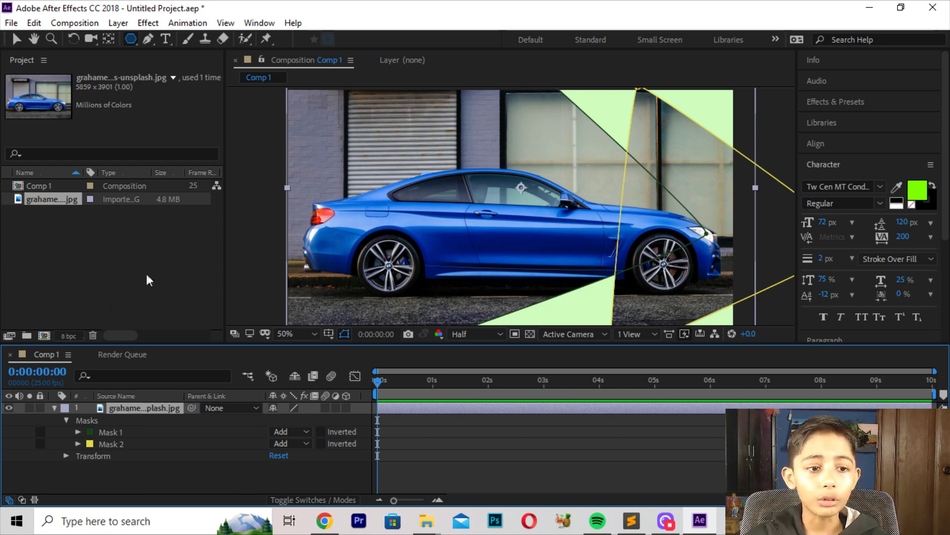
pyautogui.click(415, 444)
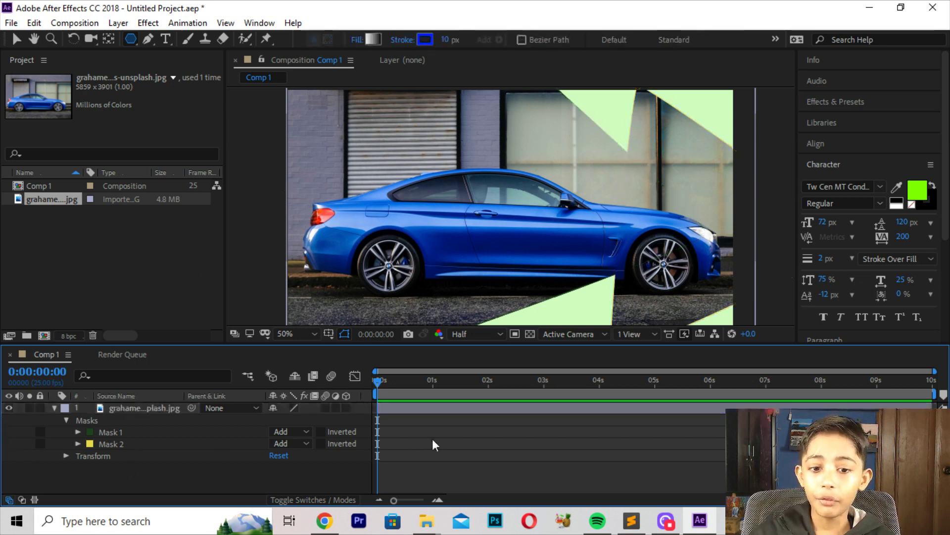
pyautogui.click(135, 405)
pyautogui.click(135, 422)
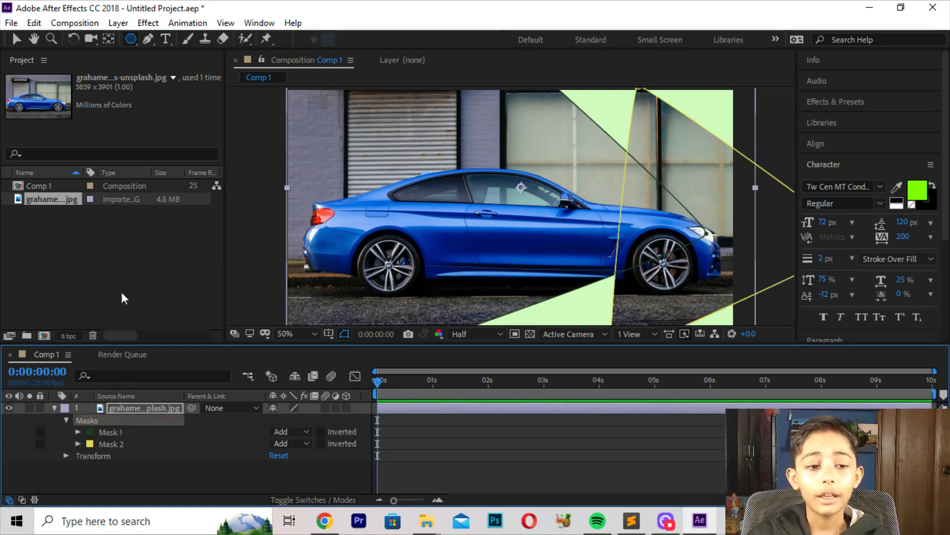
# Delete both masks, then remove the car jpg from the Project panel and confirm.
pyautogui.press('Delete')
pyautogui.click(73, 203)
pyautogui.press('Delete')
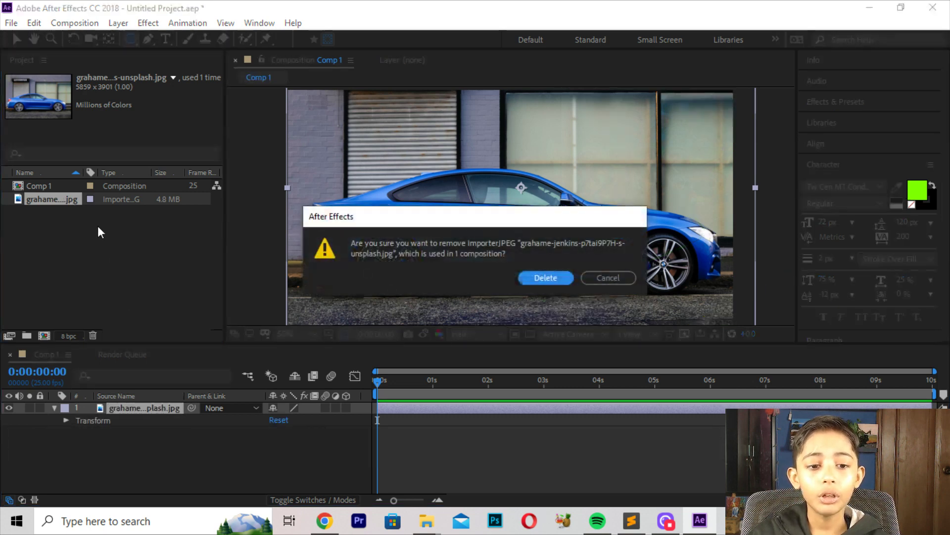
pyautogui.press('Return')
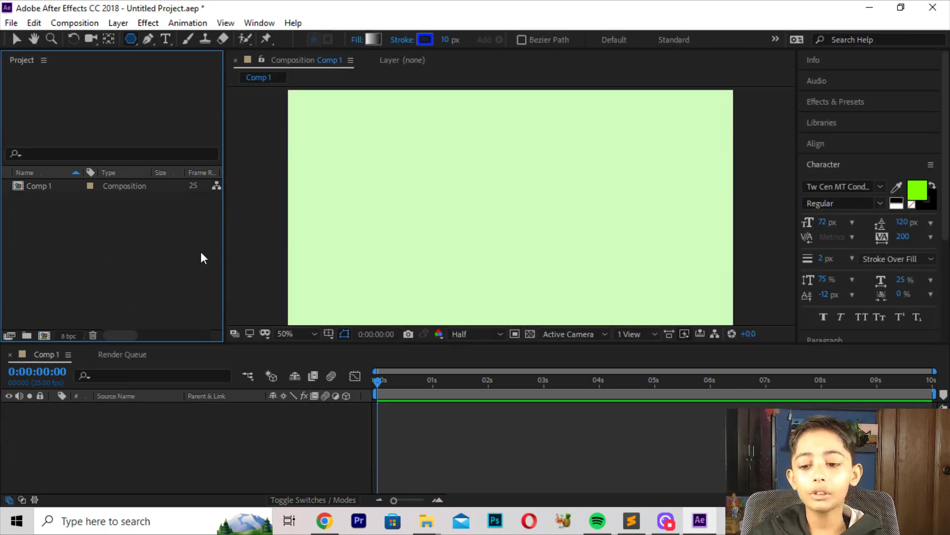